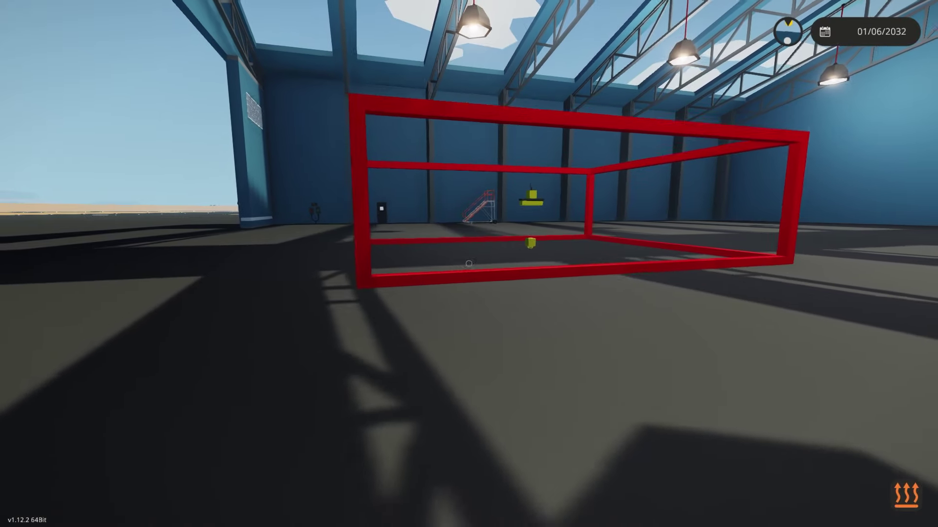
Back away from the red frame, sidestep past it, and walk across the hangar to the workbench.
key(s)
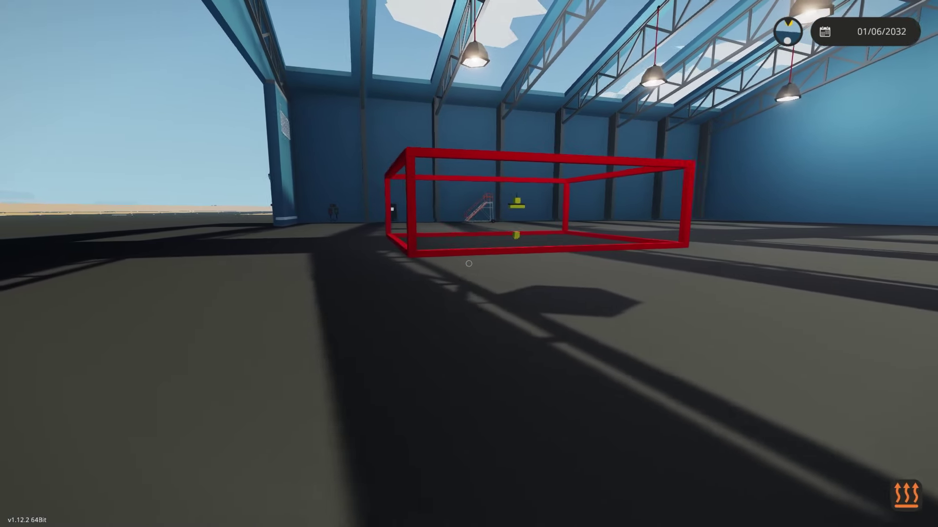
key(s)
key(w)
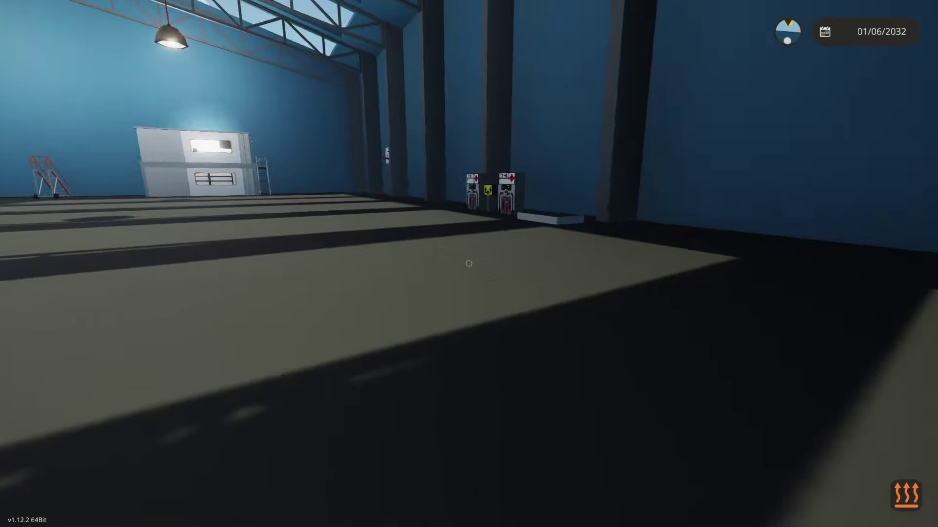
Enter the workbench editor, centre on the red frame, and tilt to look down inside.
key(w)
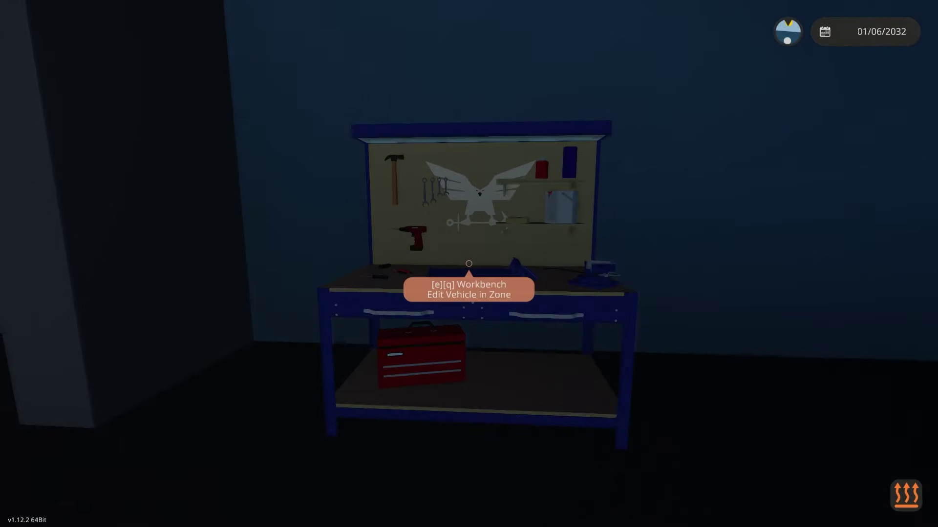
key(e)
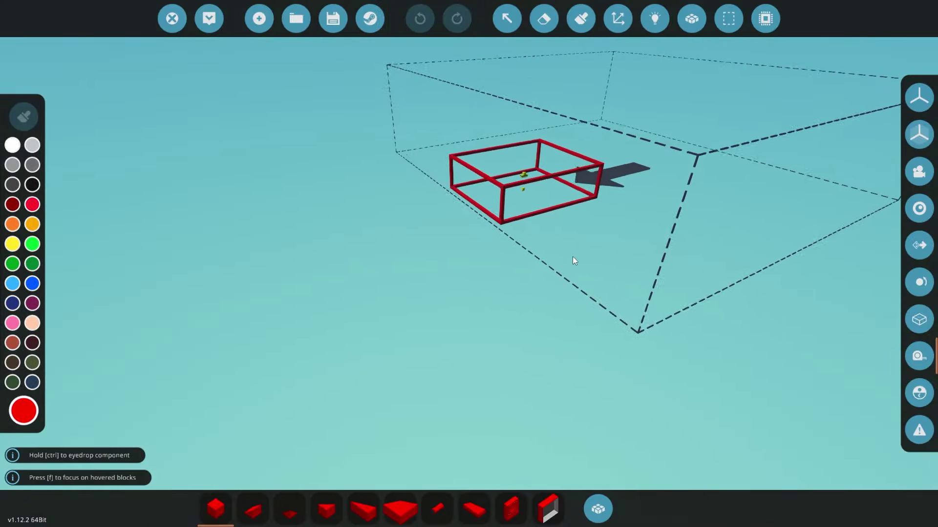
key(w)
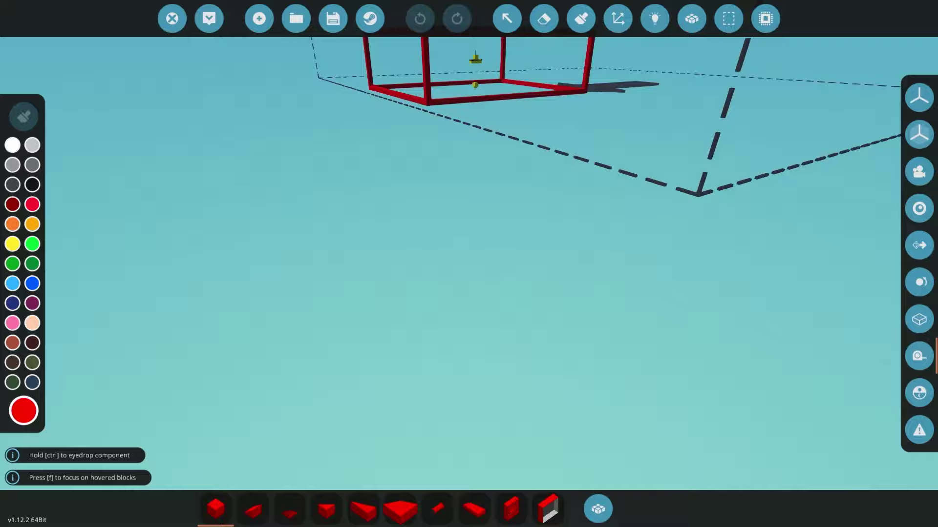
key(f)
scroll(557, 214, up, 5)
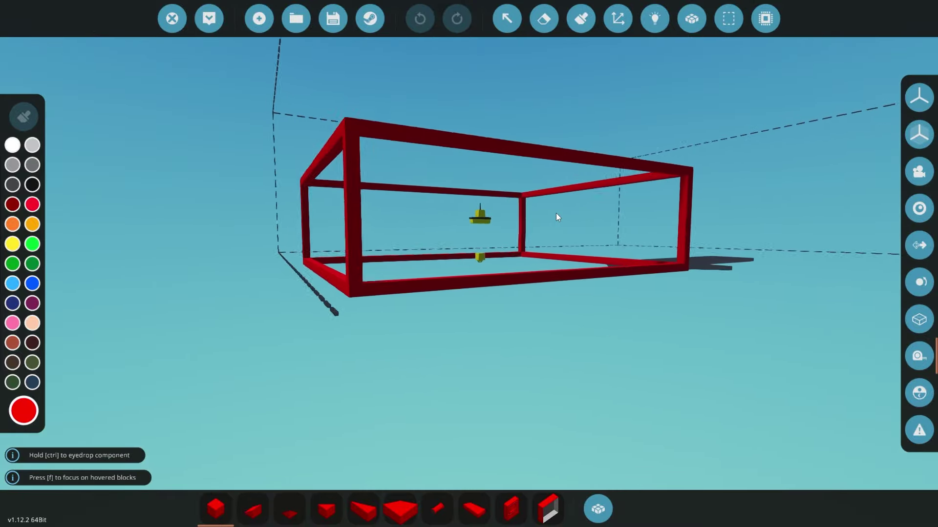
scroll(557, 214, up, 4)
scroll(556, 213, up, 3)
scroll(557, 214, up, 2)
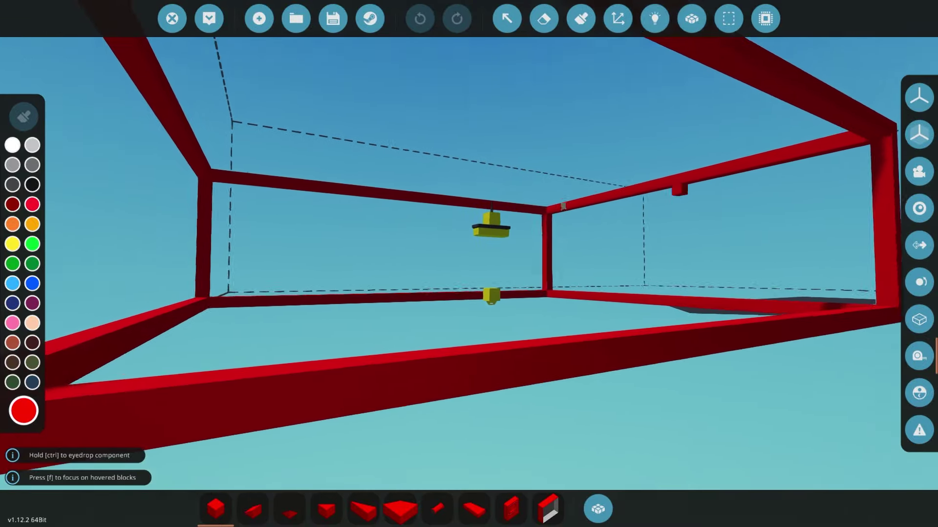
drag(558, 213, 560, 249)
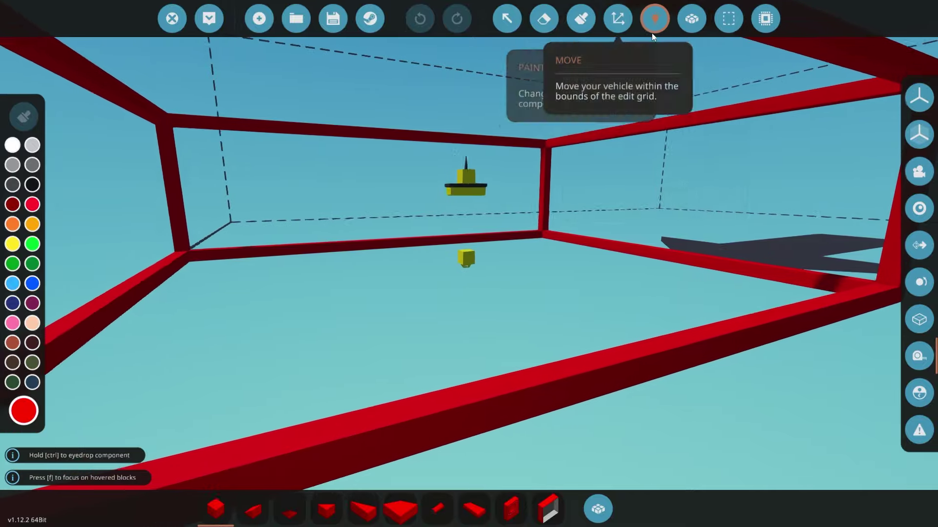
Switch to the Logic view and orbit around the vehicle's logic nodes.
click(654, 18)
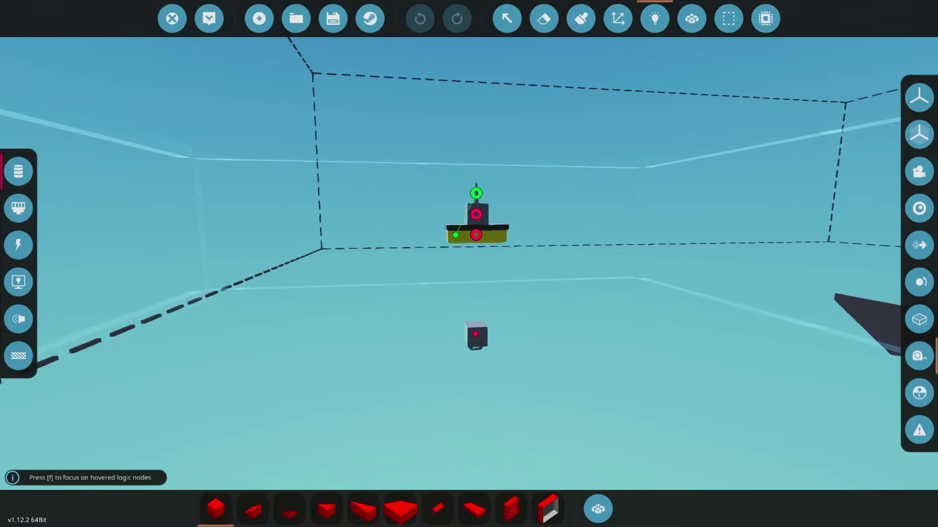
drag(689, 278, 696, 264)
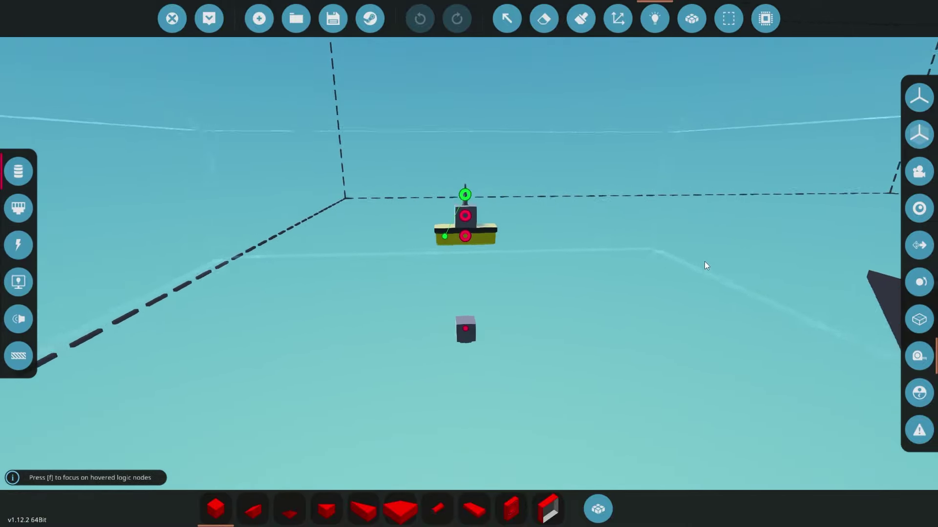
scroll(704, 261, down, 1)
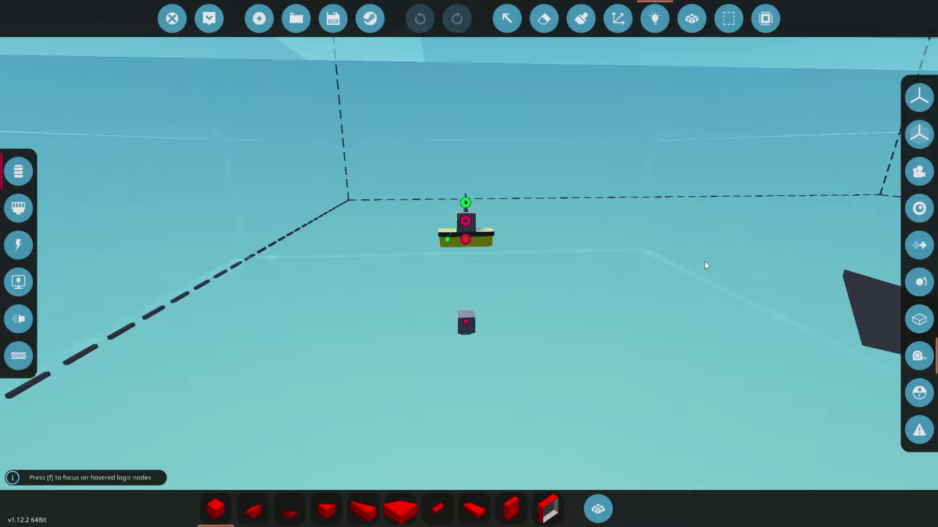
scroll(708, 255, up, 2)
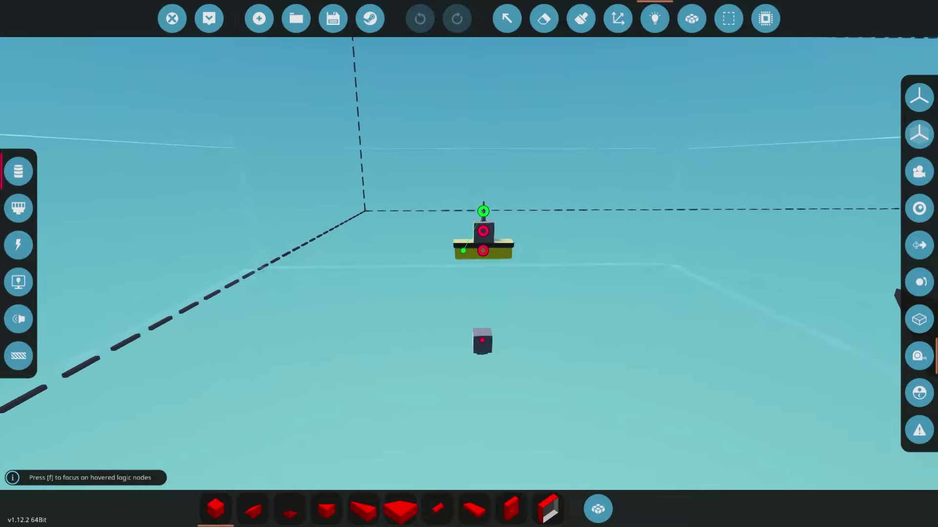
drag(535, 220, 477, 213)
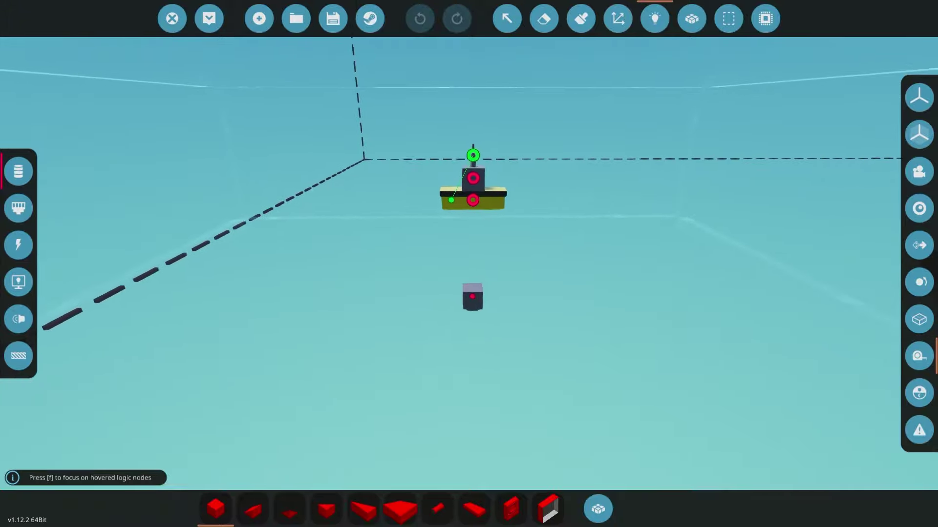
scroll(713, 256, up, 2)
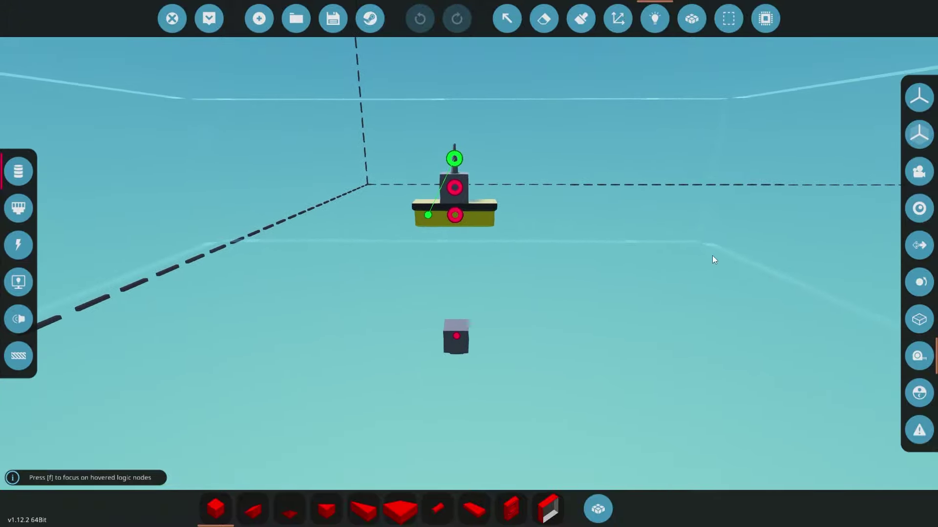
scroll(712, 256, down, 2)
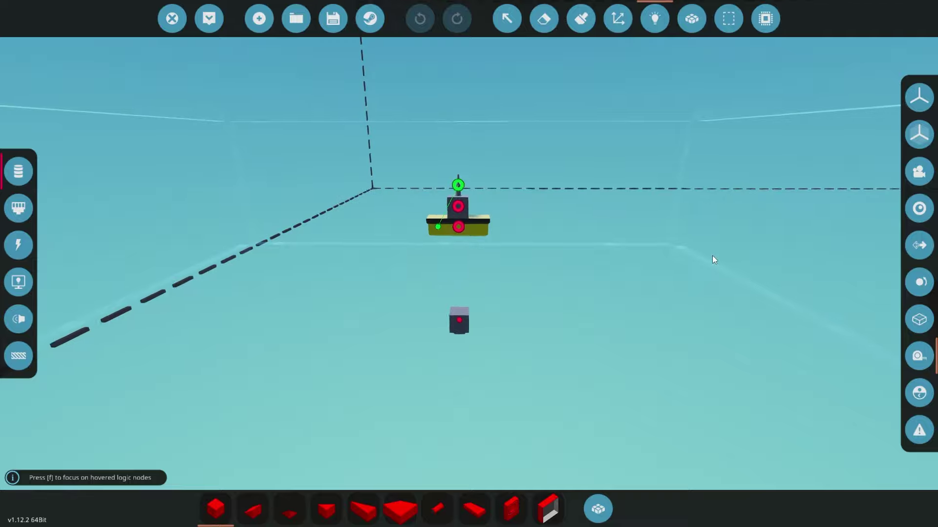
Move in on the catapult launch component's on/off input and the yellow launch platform.
key(a)
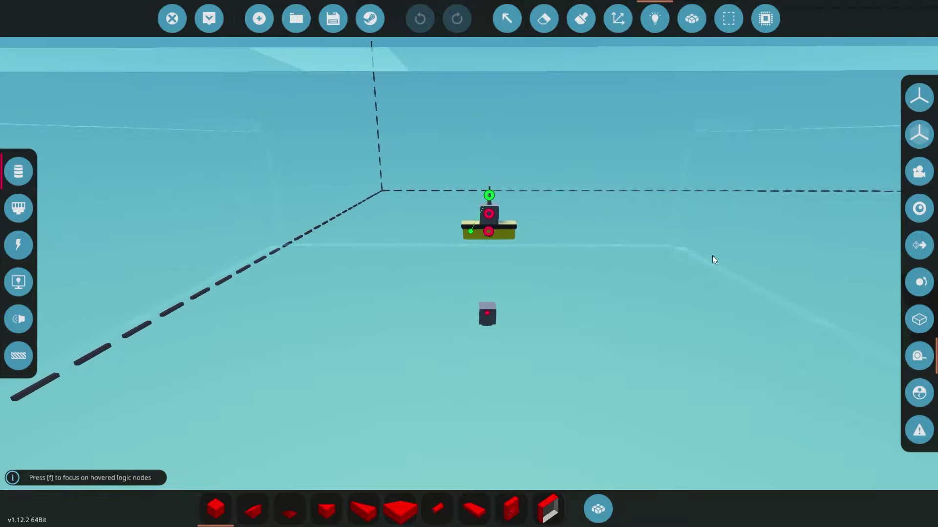
key(w)
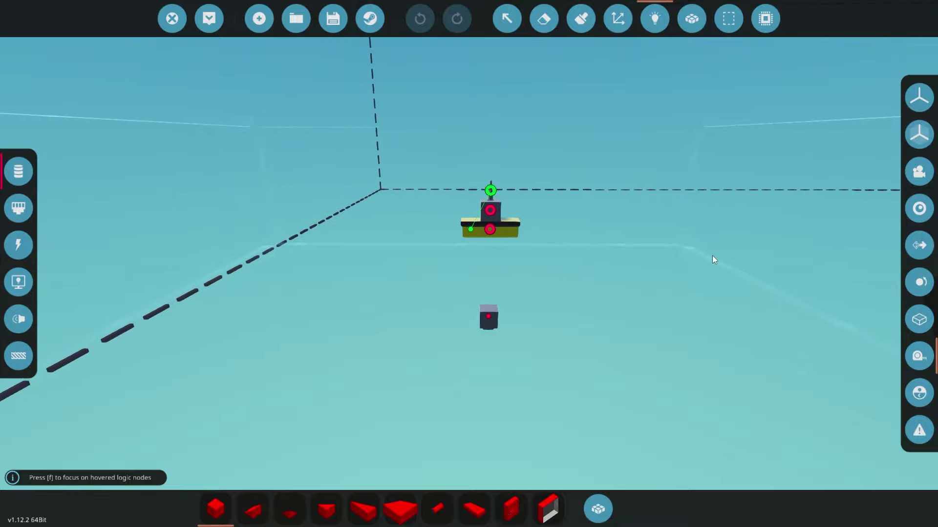
key(w)
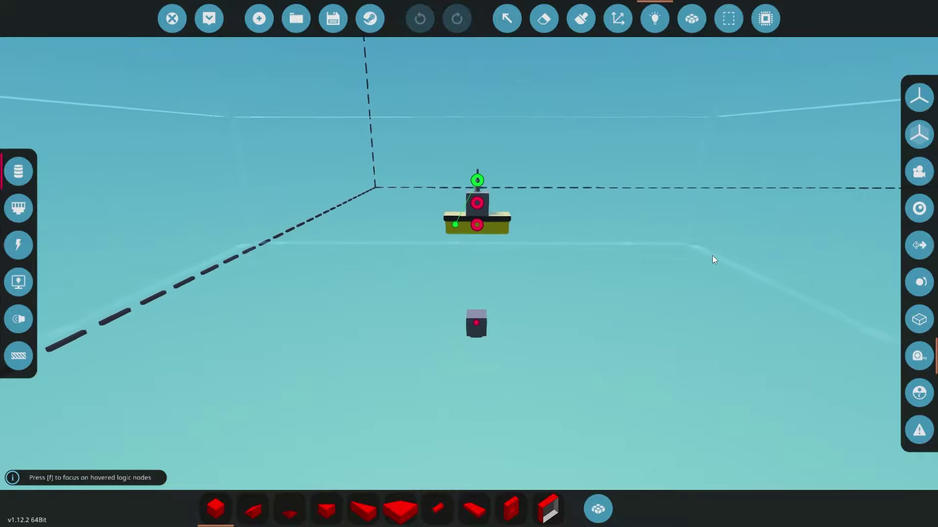
key(w)
drag(621, 307, 457, 197)
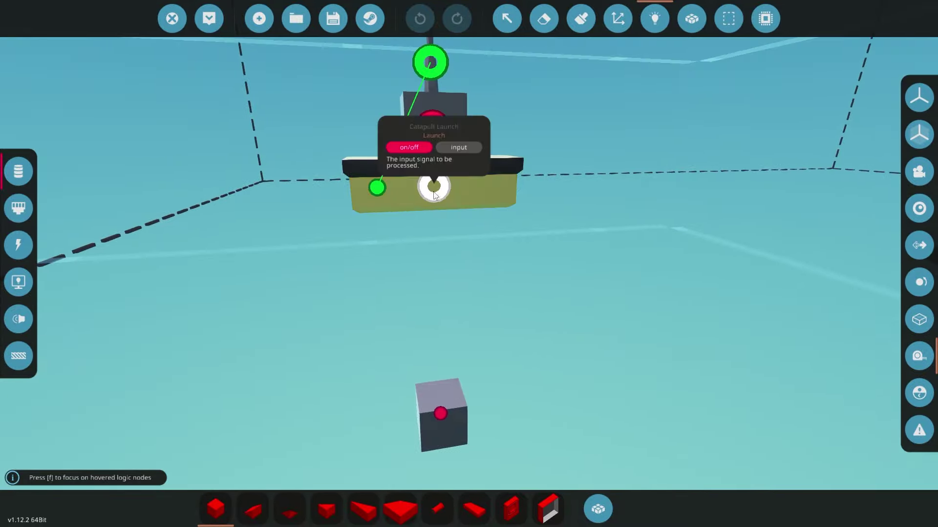
scroll(448, 191, down, 5)
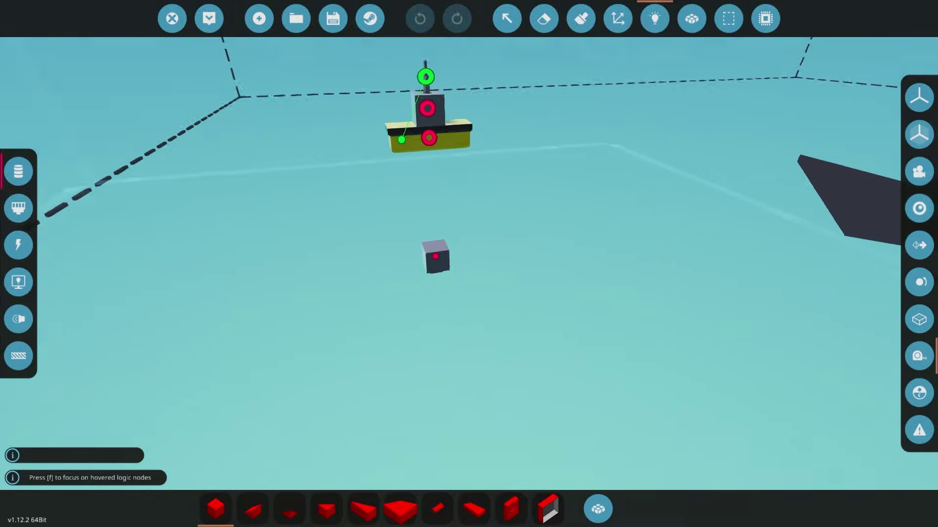
drag(480, 244, 501, 270)
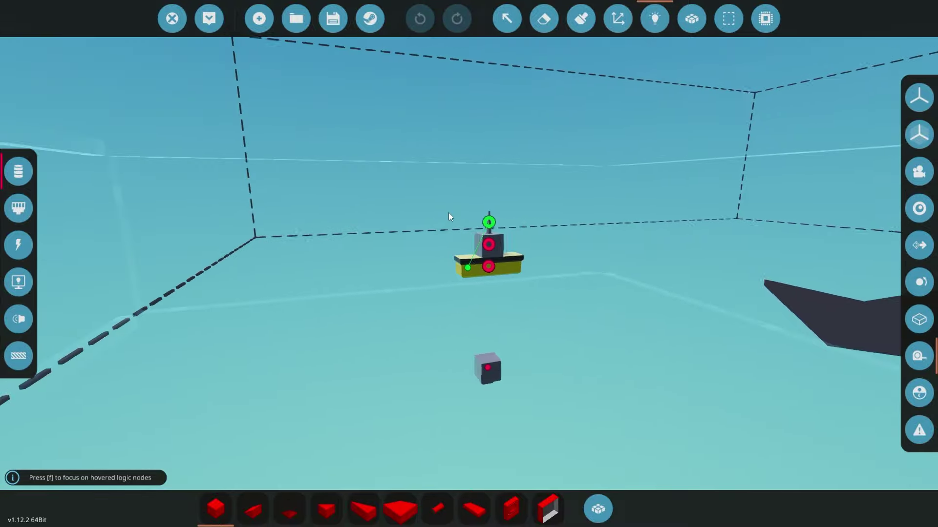
drag(449, 213, 541, 224)
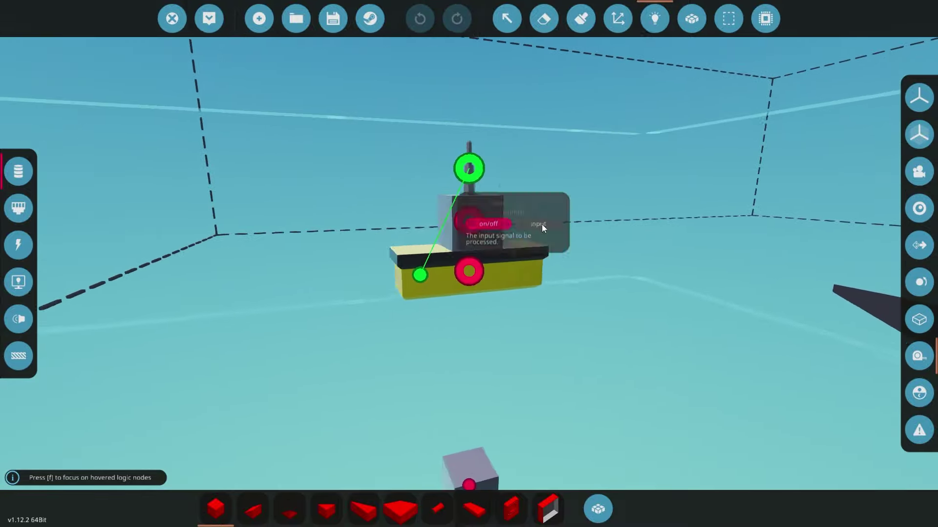
scroll(469, 220, down, 5)
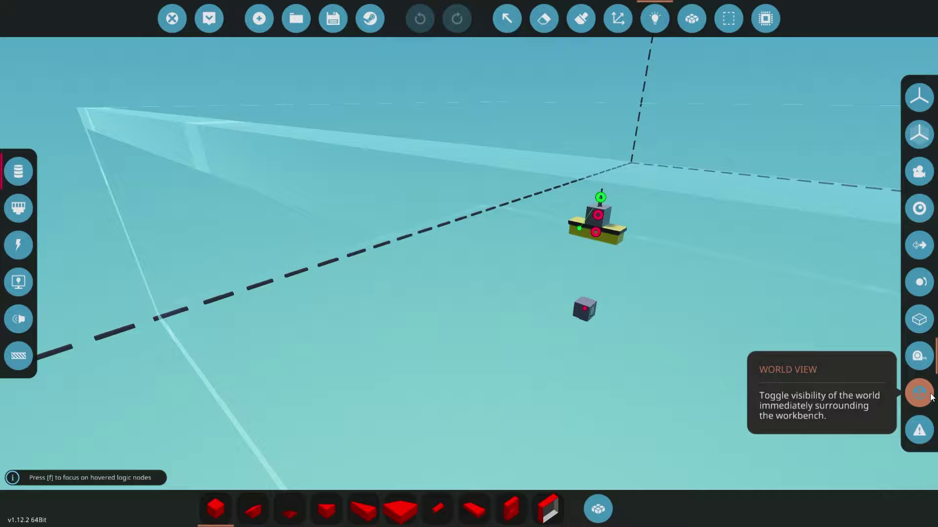
Turn on World View, return to the Paint tool, and briefly open the saved-vehicles list.
click(919, 393)
key(3)
drag(470, 264, 366, 220)
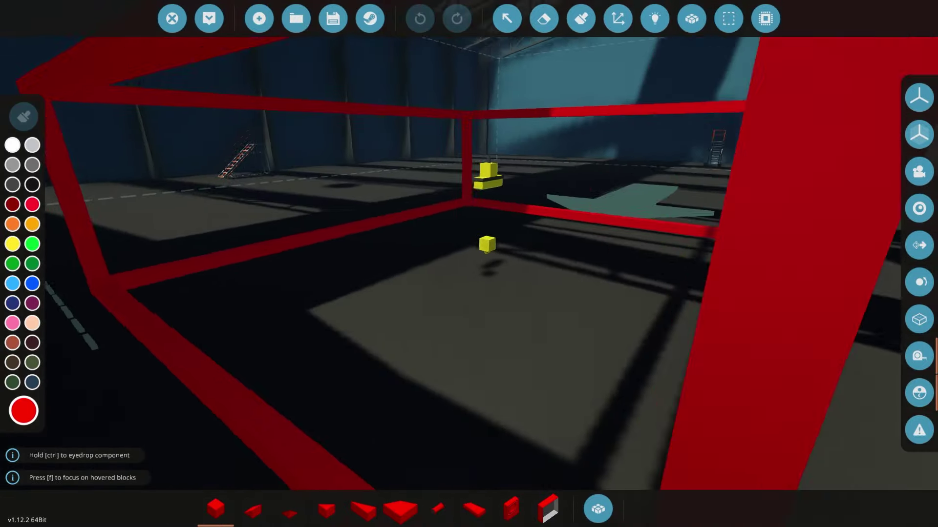
mouse_move(469, 264)
mouse_down()
mouse_move(580, 298)
mouse_move(469, 220)
mouse_move(469, 209)
mouse_move(513, 235)
mouse_move(366, 205)
mouse_up()
click(296, 18)
click(217, 215)
scroll(470, 209, up, 5)
scroll(451, 228, down, 5)
scroll(452, 228, down, 3)
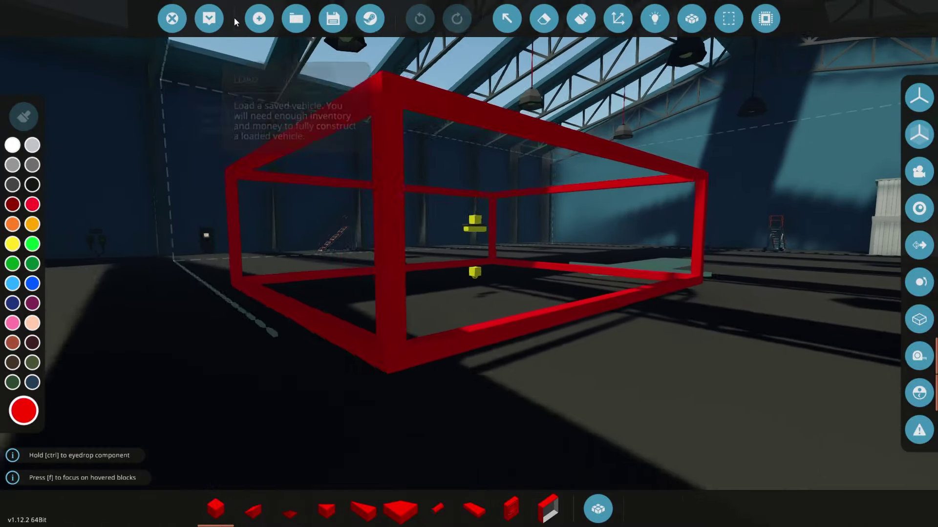
Orbit above the red frame and fly the view under its near edge.
drag(436, 209, 469, 264)
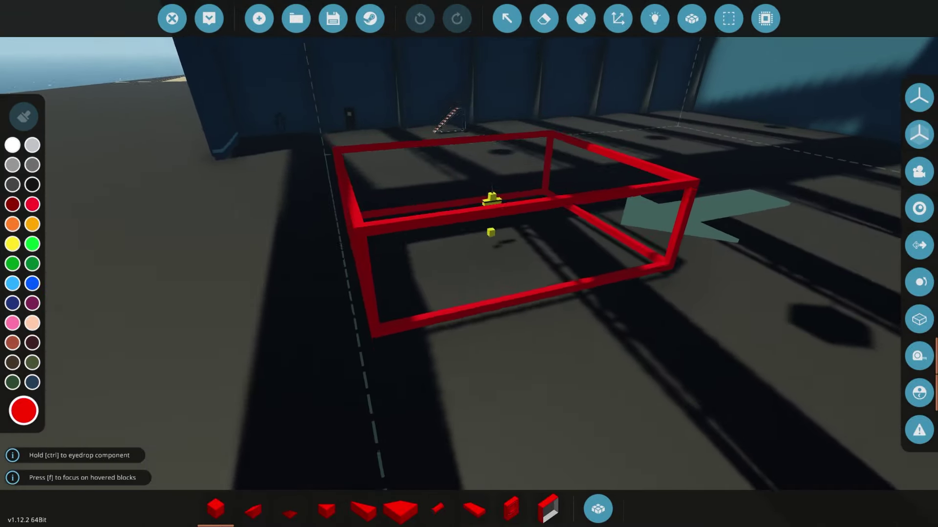
drag(439, 220, 461, 187)
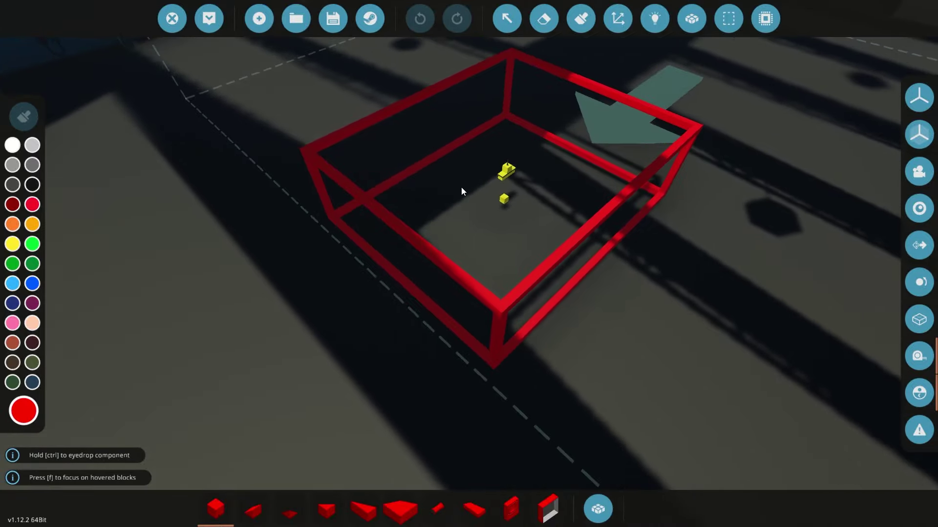
scroll(461, 187, up, 5)
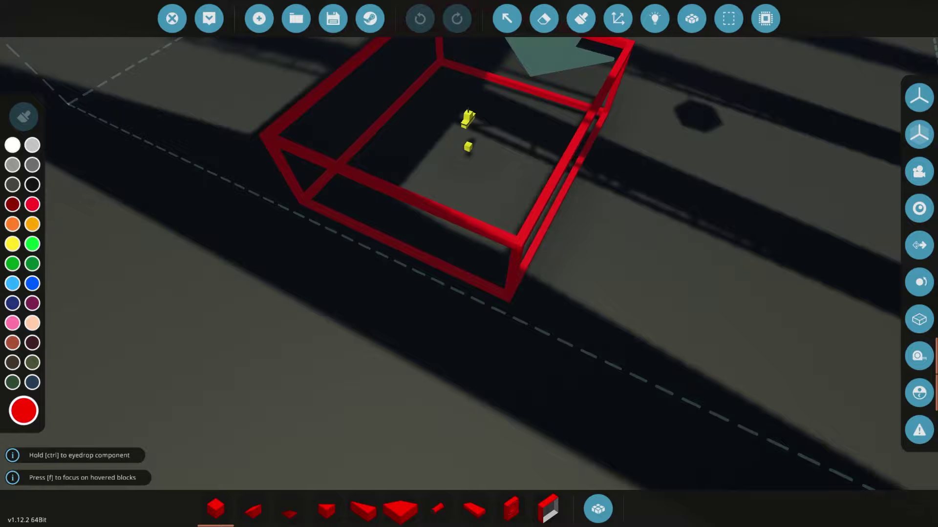
drag(456, 189, 468, 293)
mouse_move(469, 220)
mouse_down()
mouse_move(469, 147)
mouse_move(468, 257)
mouse_up()
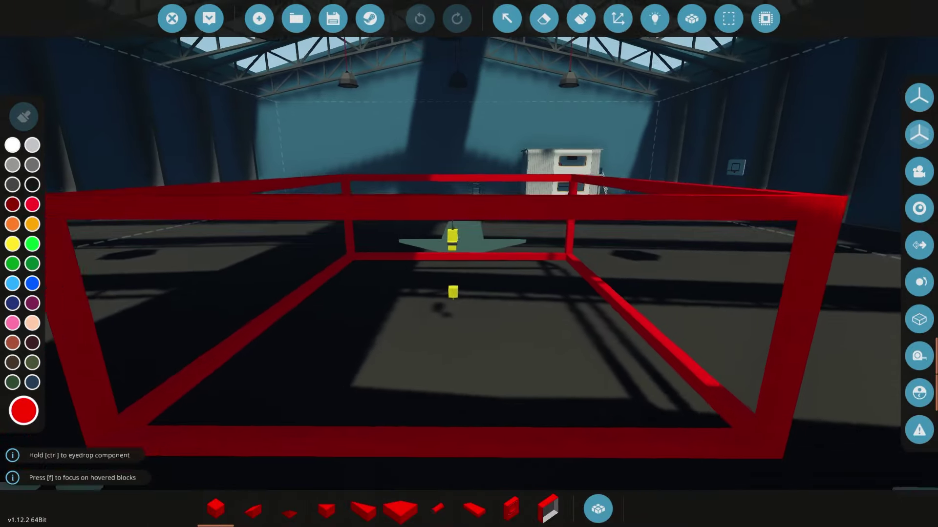
scroll(473, 178, down, 5)
scroll(473, 178, down, 3)
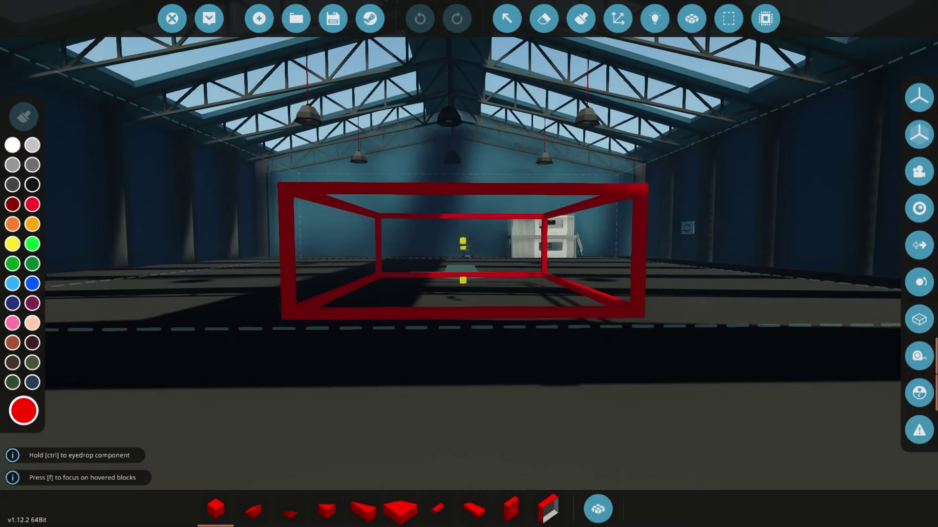
scroll(472, 178, down, 1)
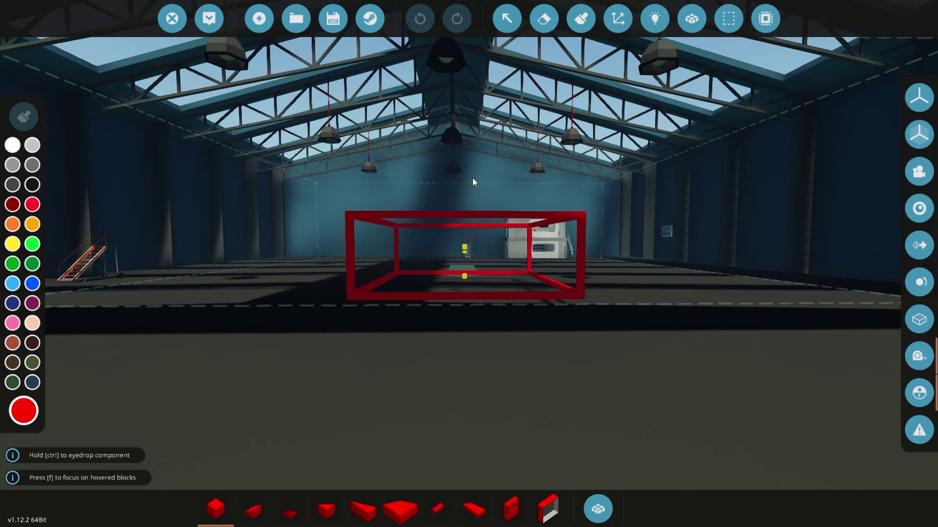